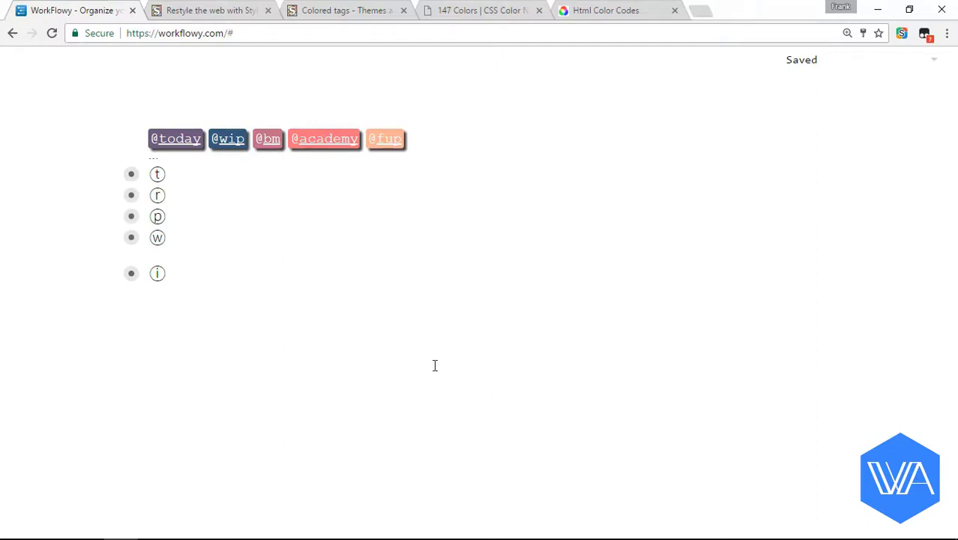
{"action": "left_click", "coordinate": [231, 145]}
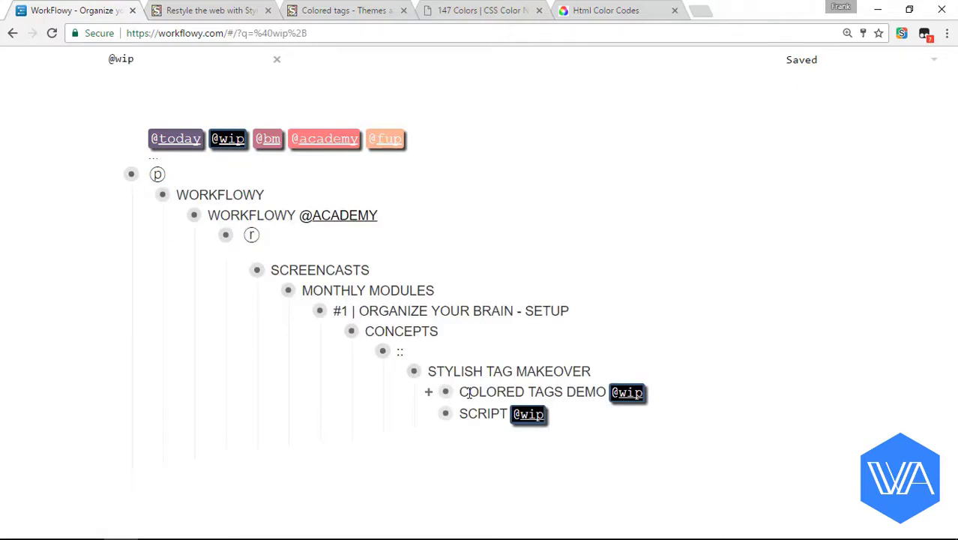
{"action": "left_click", "coordinate": [445, 391]}
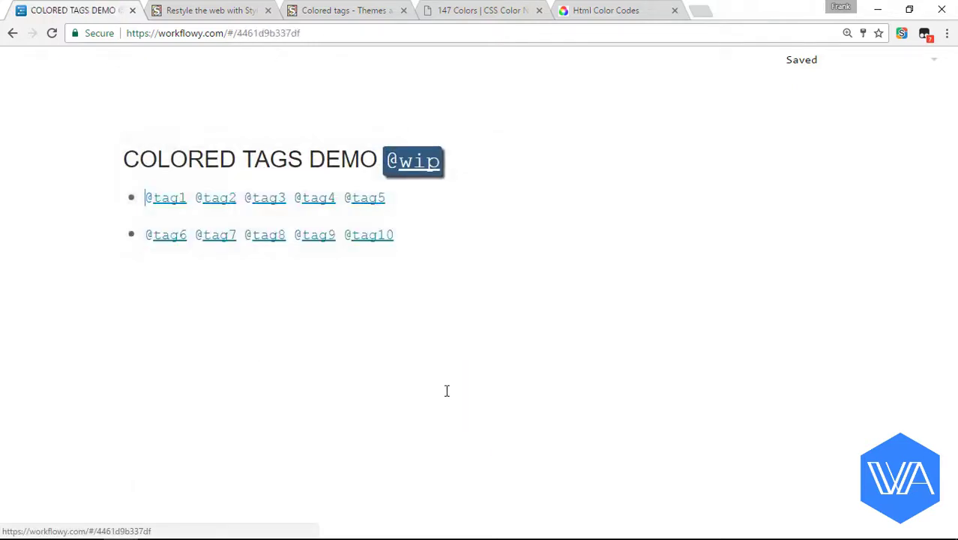
{"action": "key", "text": "ctrl+plus"}
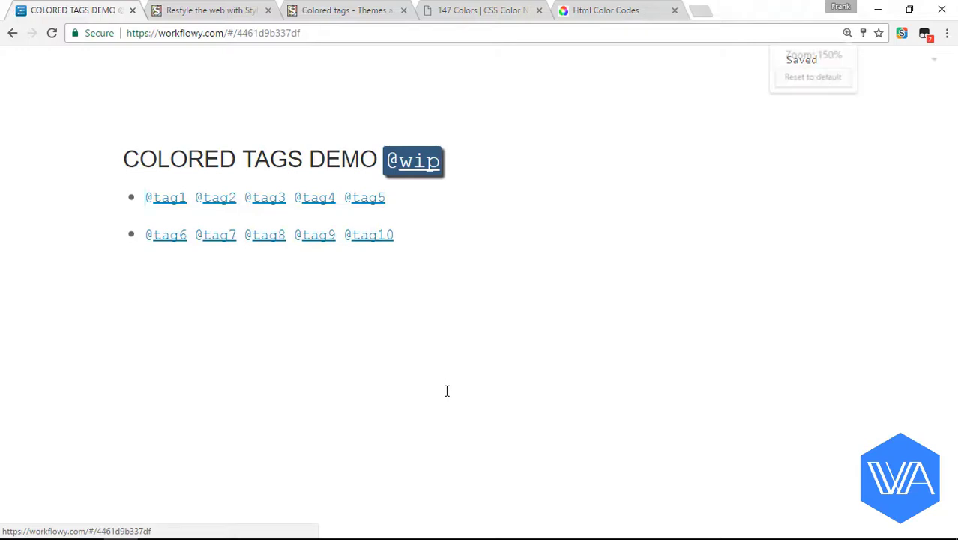
{"action": "key", "text": "ctrl+plus"}
{"action": "key", "text": "ctrl+plus"}
{"action": "key", "text": "ctrl+plus"}
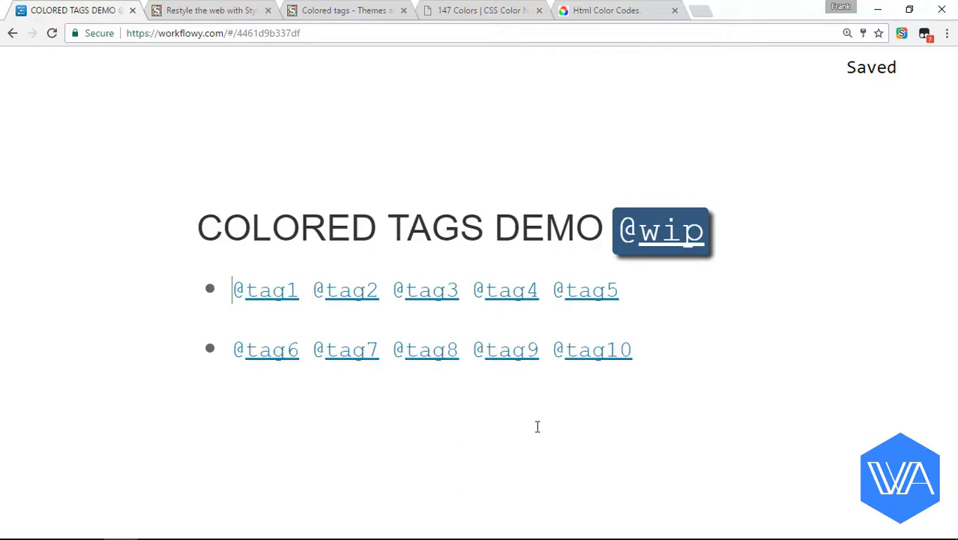
View the Stylish for Chrome extension page from userstyles.org and install the Colored tags style with Stylish.
{"action": "left_click", "coordinate": [211, 10]}
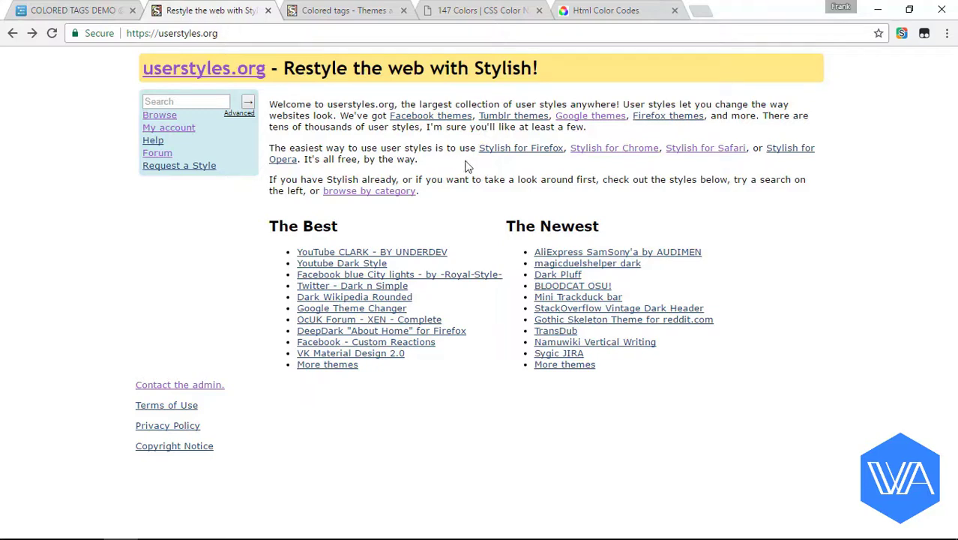
{"action": "left_click", "coordinate": [613, 154]}
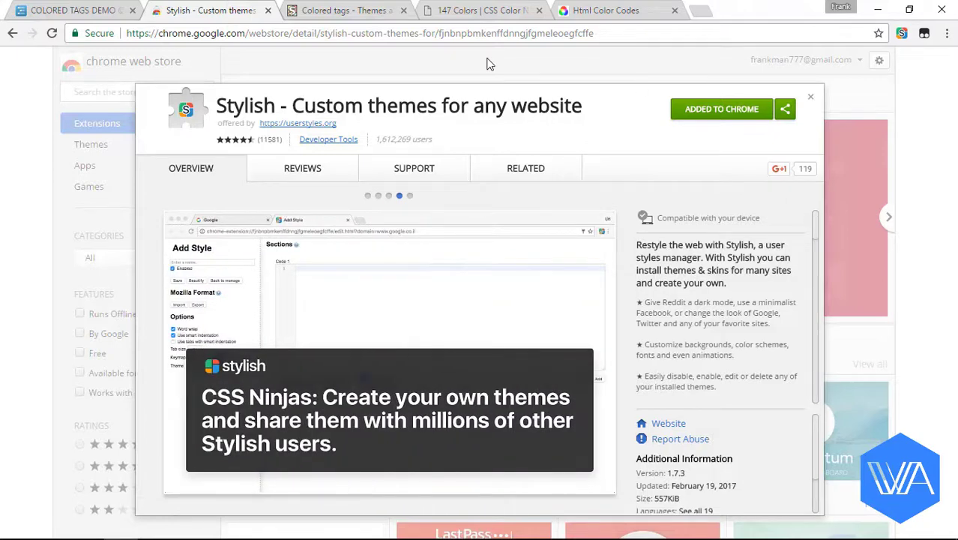
{"action": "left_click", "coordinate": [366, 15]}
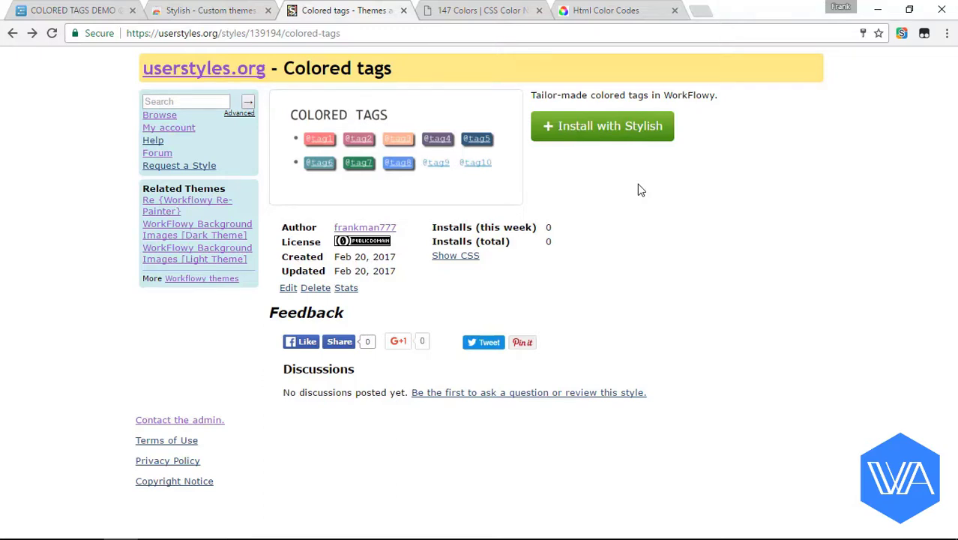
{"action": "left_click", "coordinate": [615, 133]}
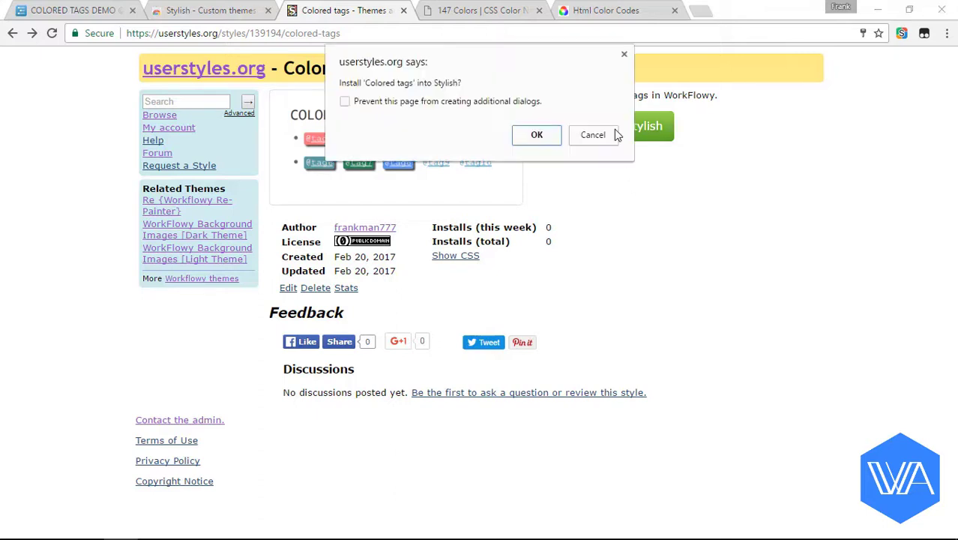
{"action": "left_click", "coordinate": [540, 137]}
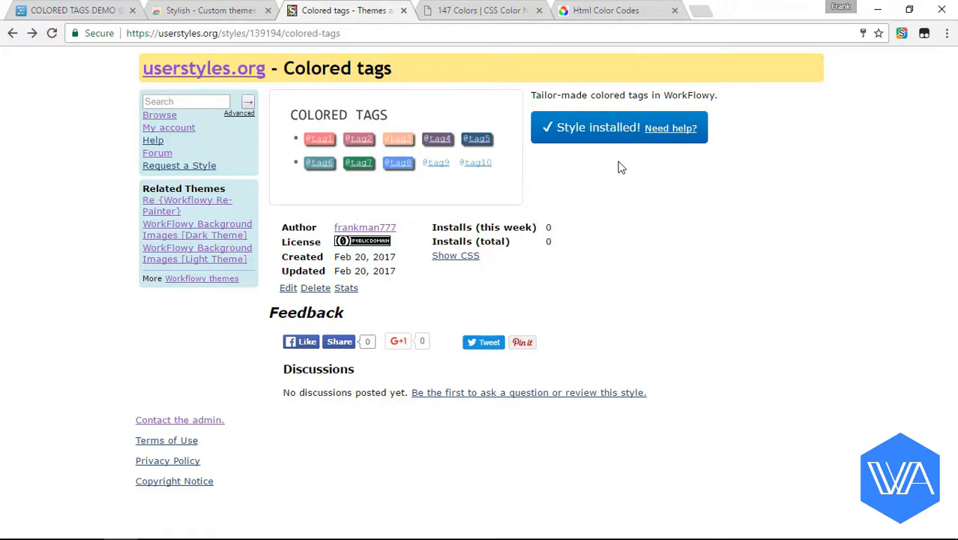
Return to the WorkFlowy demo list and open the installed Colored tags style for editing in Stylish.
{"action": "left_click", "coordinate": [69, 11]}
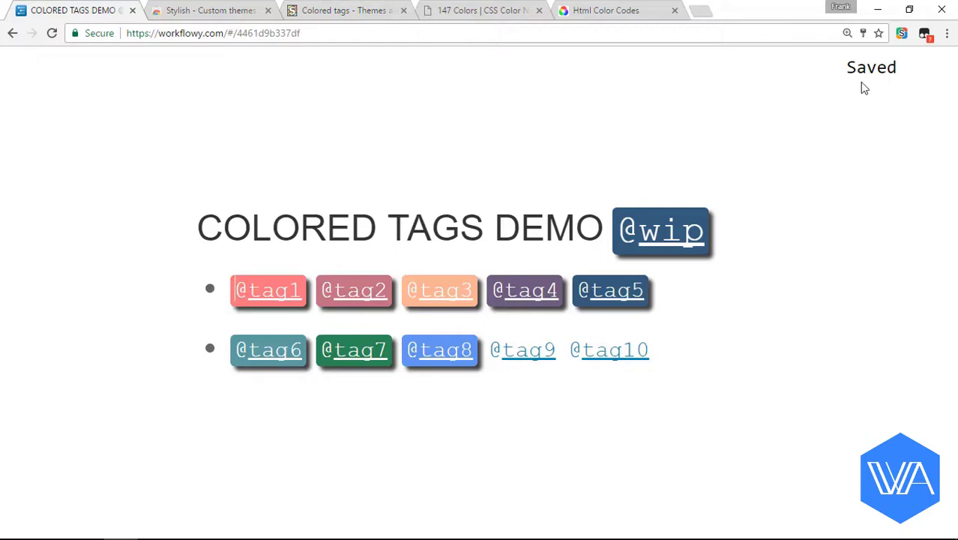
{"action": "left_click", "coordinate": [902, 34]}
{"action": "scroll", "coordinate": [783, 243], "scroll_direction": "down", "scroll_amount": 7}
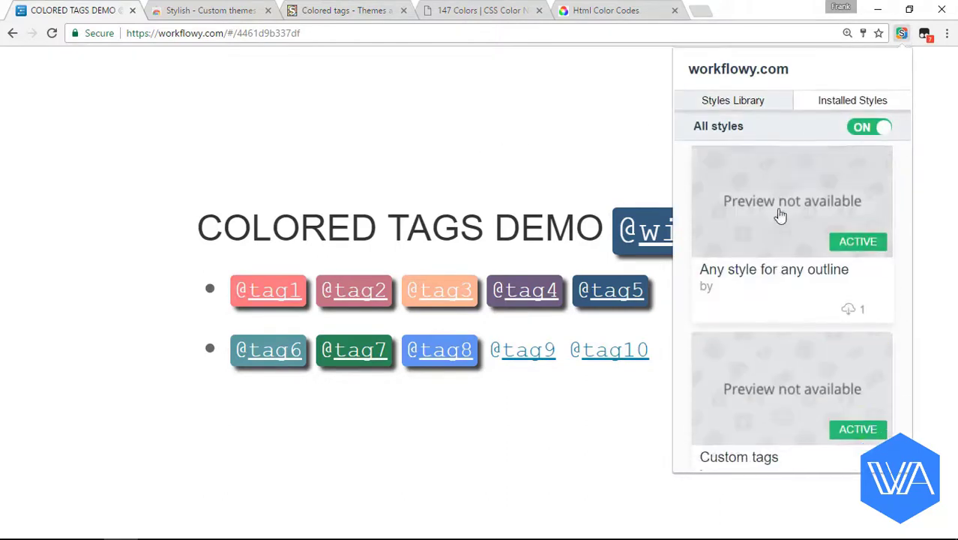
{"action": "scroll", "coordinate": [748, 312], "scroll_direction": "down", "scroll_amount": 8}
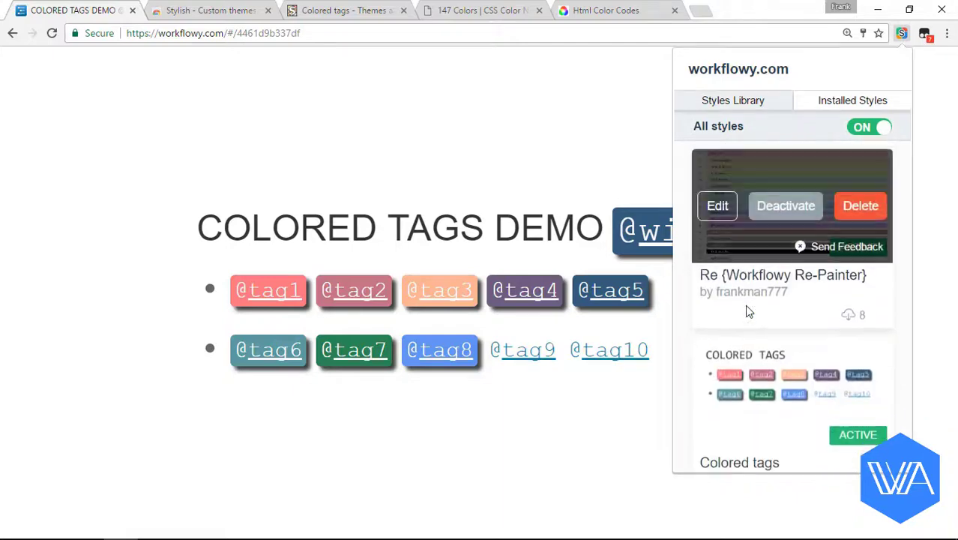
{"action": "mouse_move", "coordinate": [746, 309]}
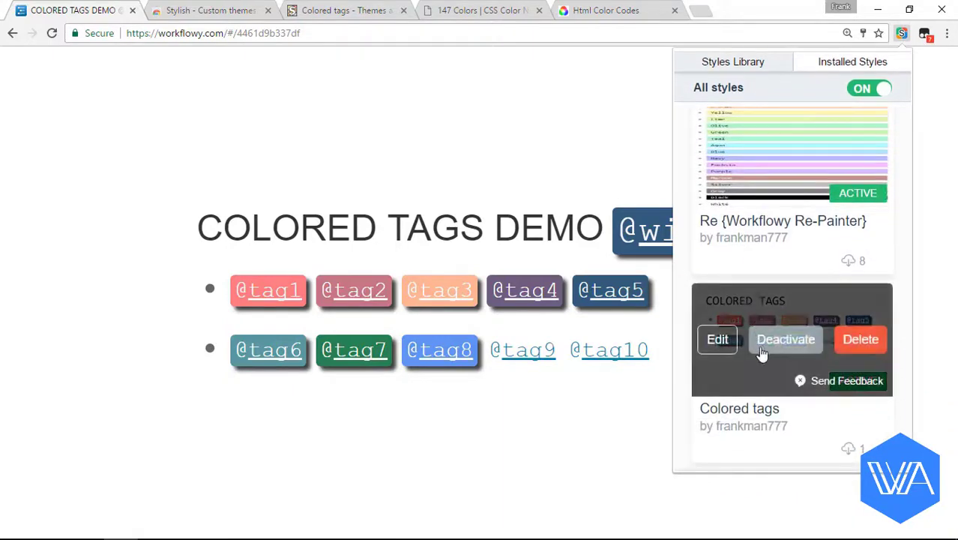
{"action": "left_click", "coordinate": [718, 342]}
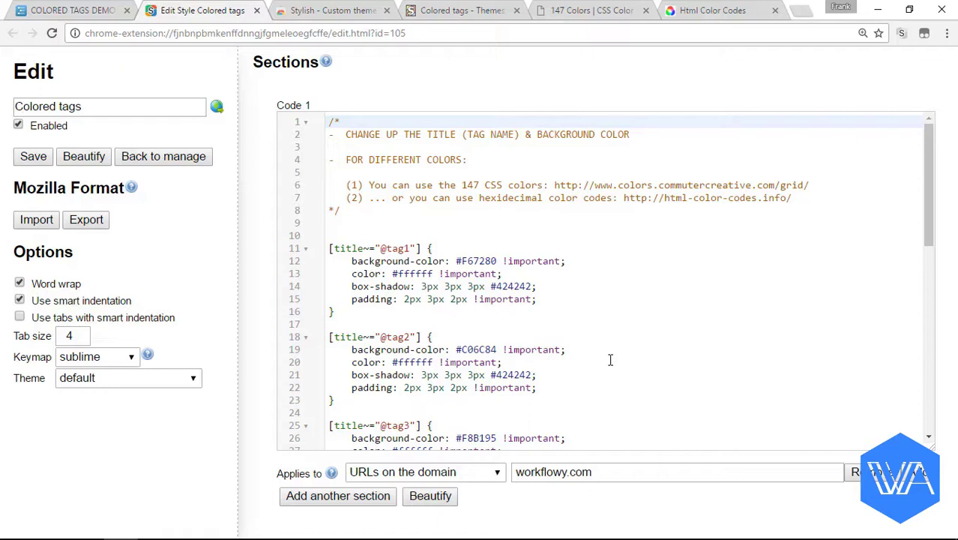
{"action": "key", "text": "ctrl+1"}
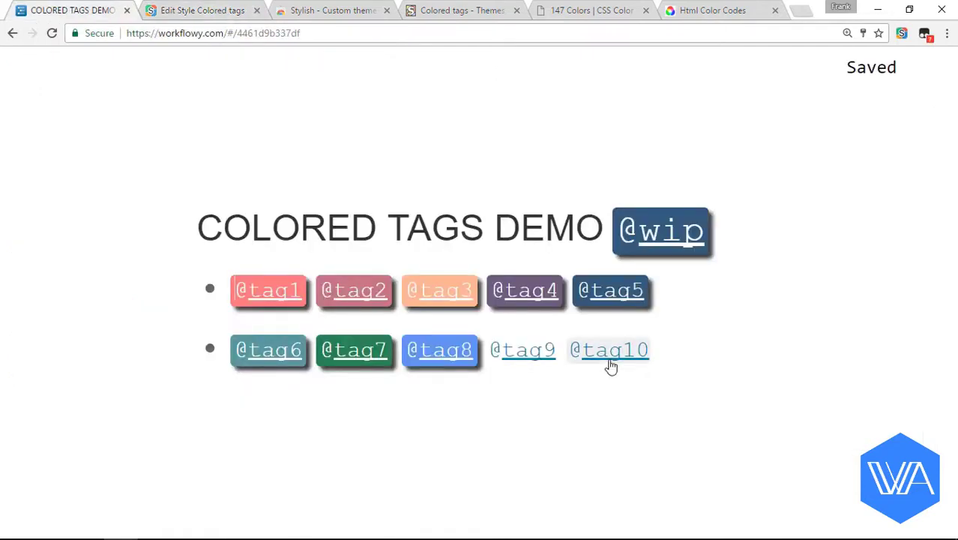
{"action": "key", "text": "ctrl+2"}
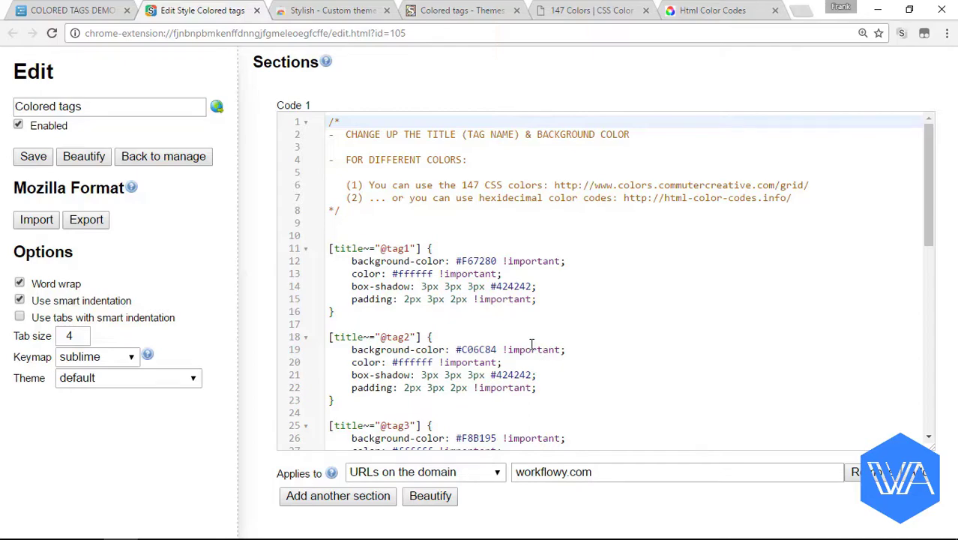
{"action": "left_click_drag", "start_coordinate": [328, 312], "coordinate": [325, 282]}
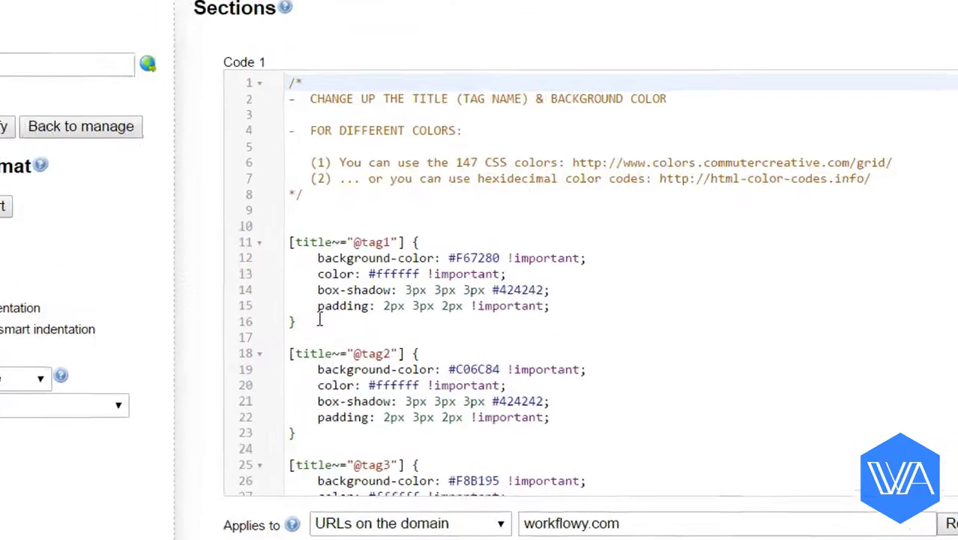
{"action": "left_click_drag", "start_coordinate": [180, 287], "coordinate": [169, 239]}
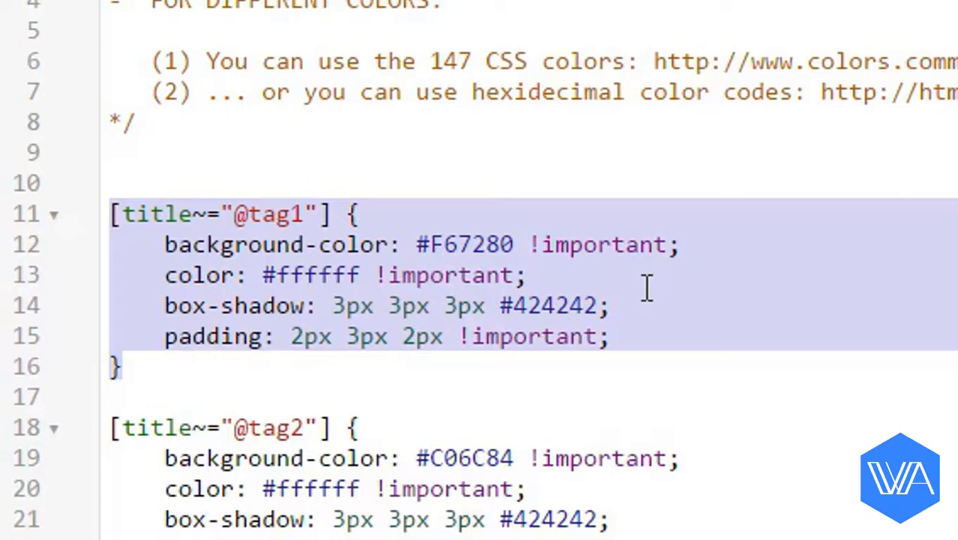
{"action": "double_click", "coordinate": [265, 214]}
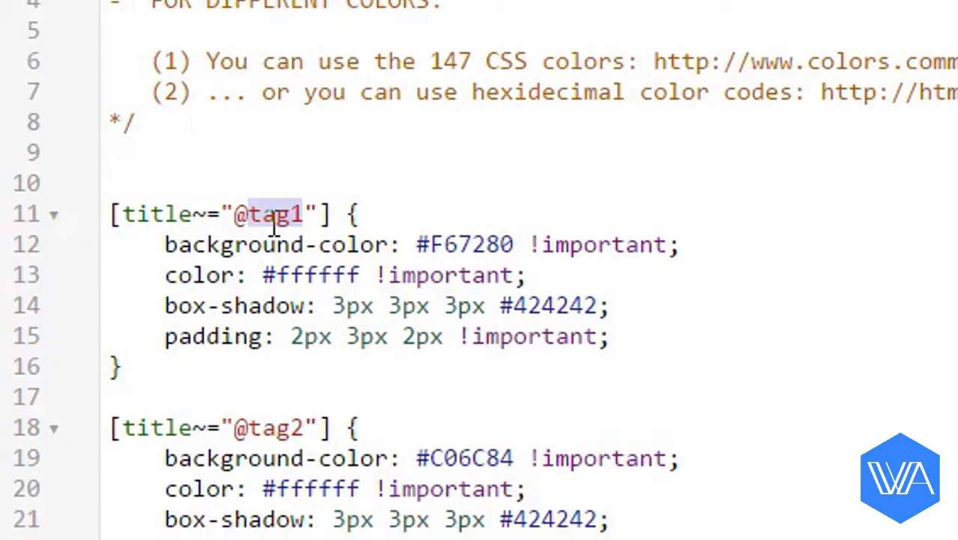
{"action": "double_click", "coordinate": [477, 243]}
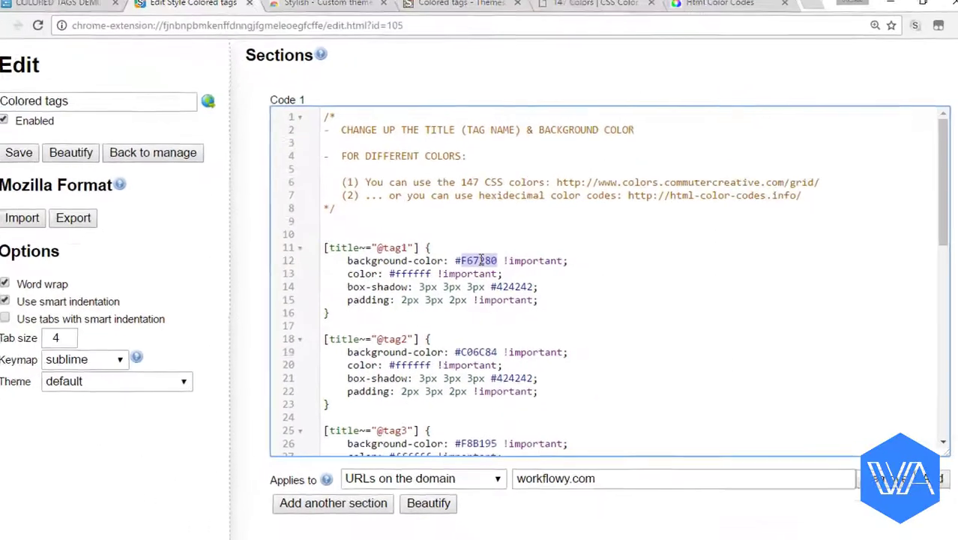
{"action": "left_click", "coordinate": [481, 259]}
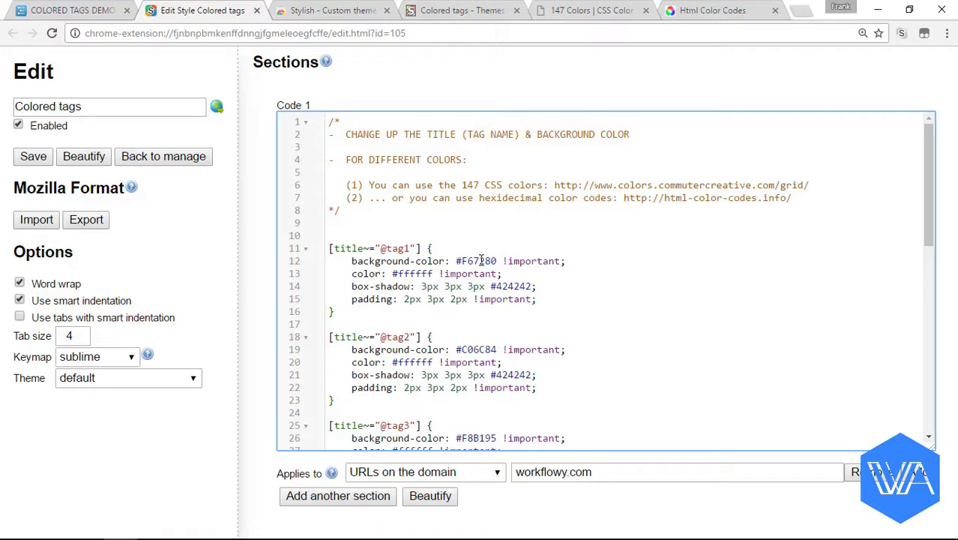
{"action": "key", "text": "ctrl+shift+Tab"}
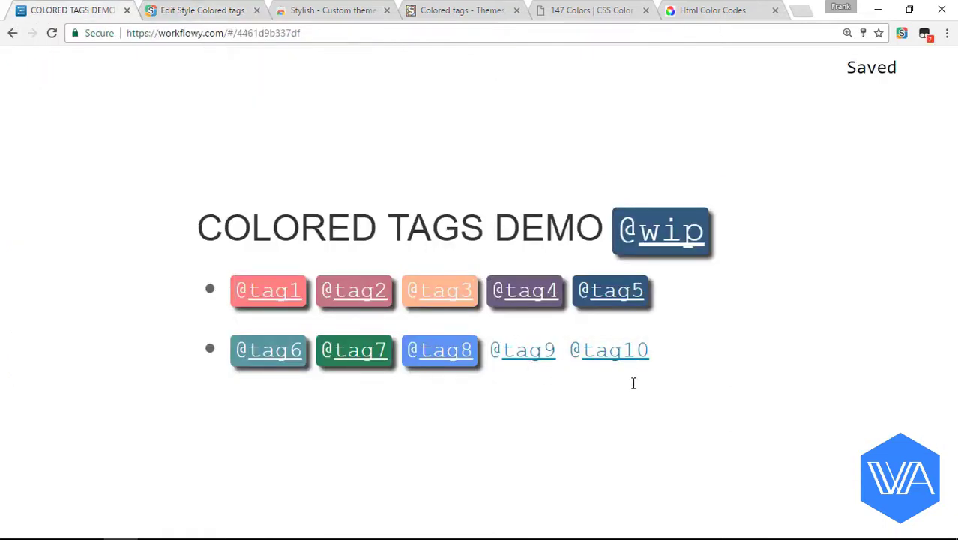
{"action": "key", "text": "ctrl+Tab"}
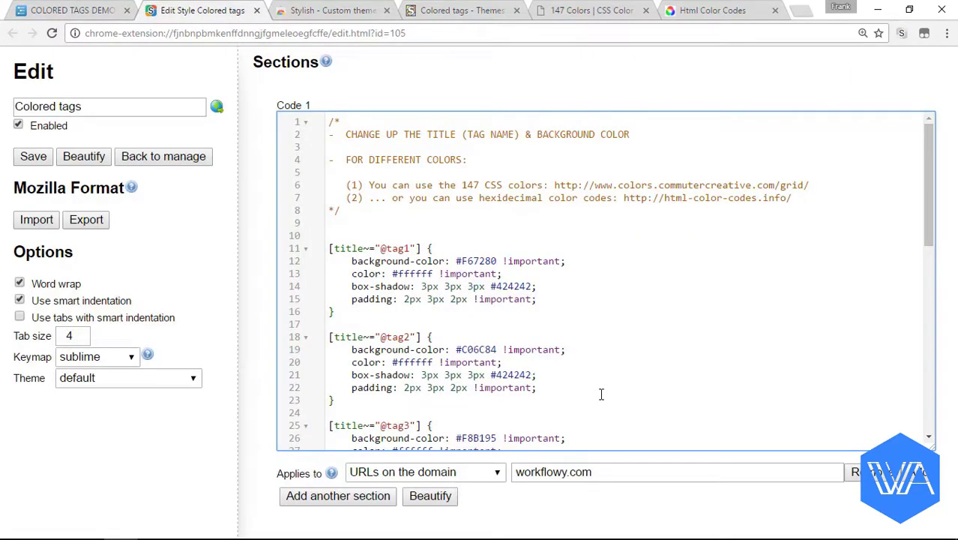
{"action": "scroll", "coordinate": [601, 394], "scroll_direction": "down", "scroll_amount": 3}
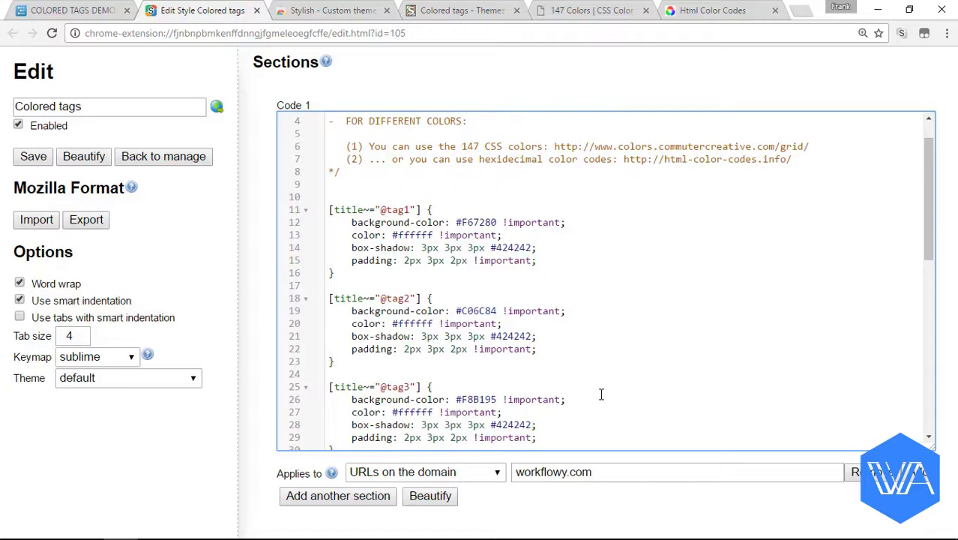
{"action": "scroll", "coordinate": [601, 394], "scroll_direction": "down", "scroll_amount": 6}
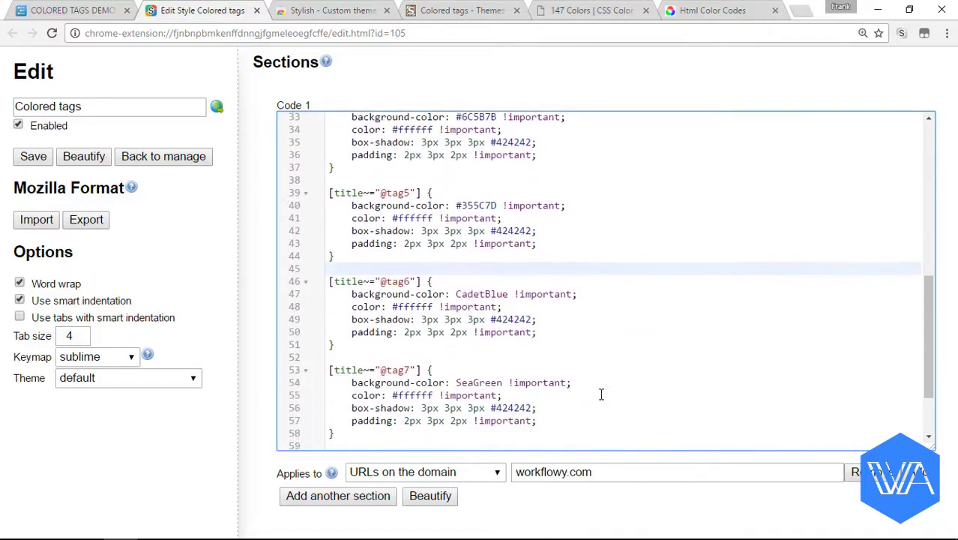
{"action": "scroll", "coordinate": [601, 395], "scroll_direction": "down", "scroll_amount": 1}
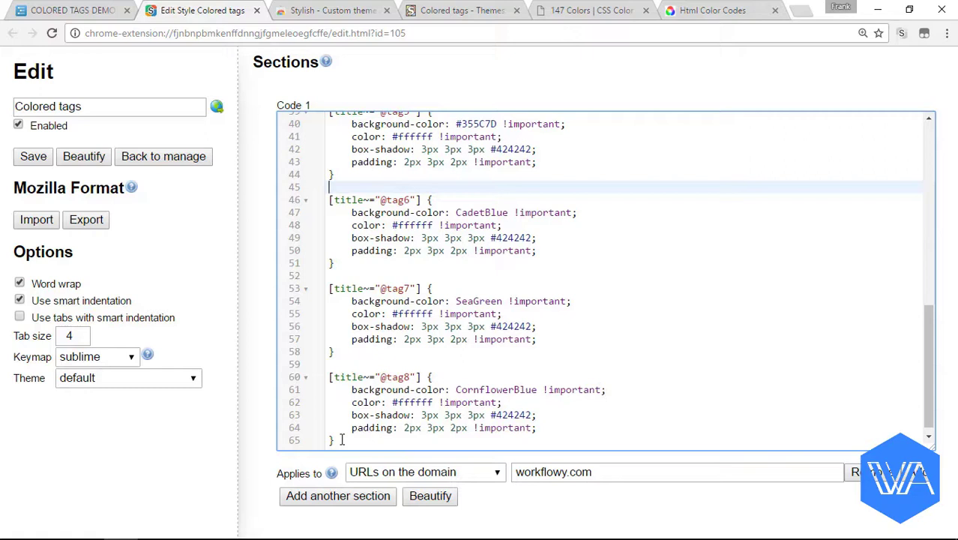
{"action": "left_click_drag", "start_coordinate": [341, 440], "coordinate": [322, 384]}
{"action": "key", "text": "ctrl+c"}
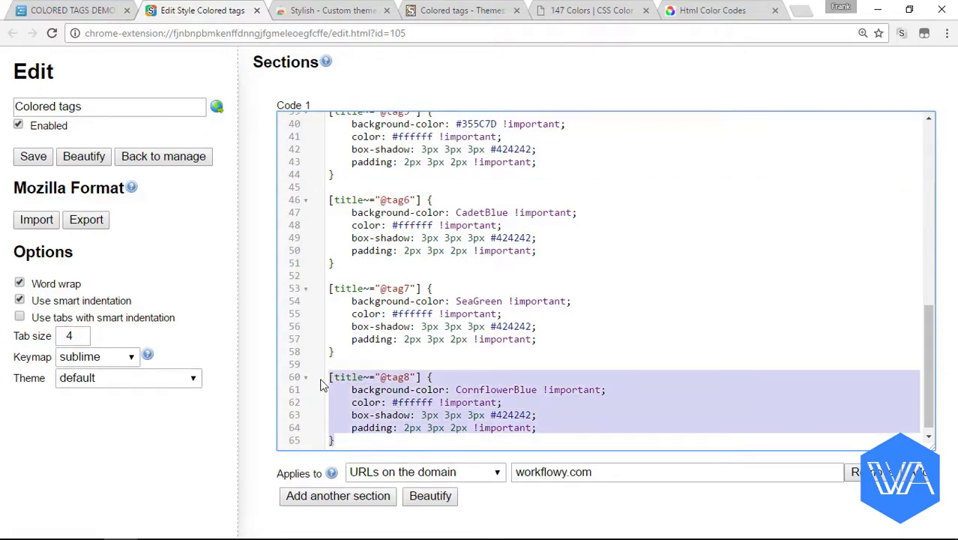
{"action": "left_click", "coordinate": [343, 440]}
{"action": "key", "text": "Return"}
{"action": "key", "text": "Return"}
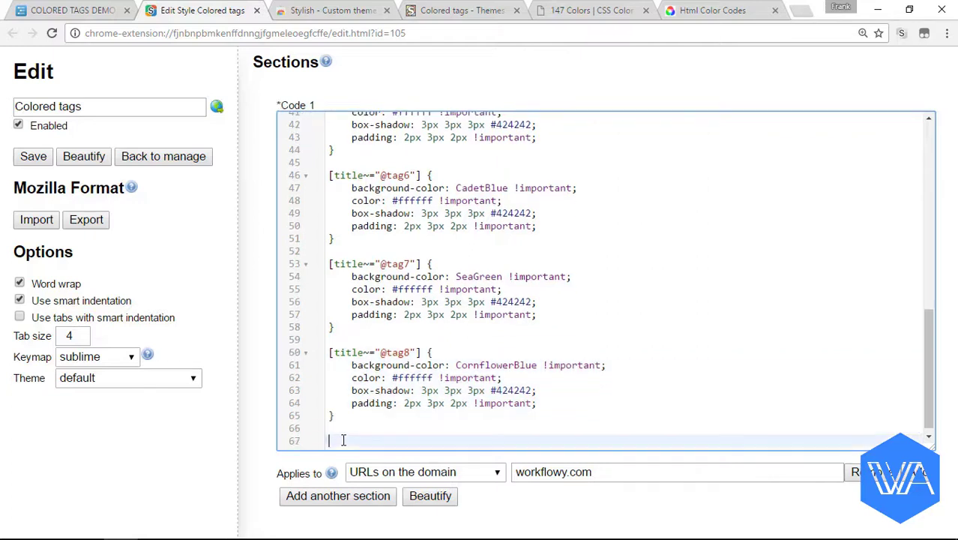
{"action": "key", "text": "ctrl+v"}
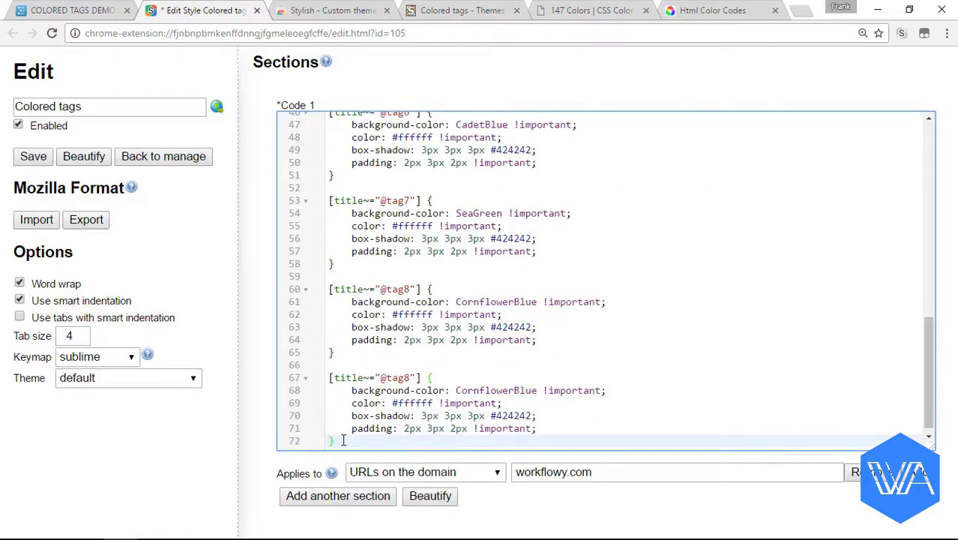
{"action": "left_click", "coordinate": [411, 377]}
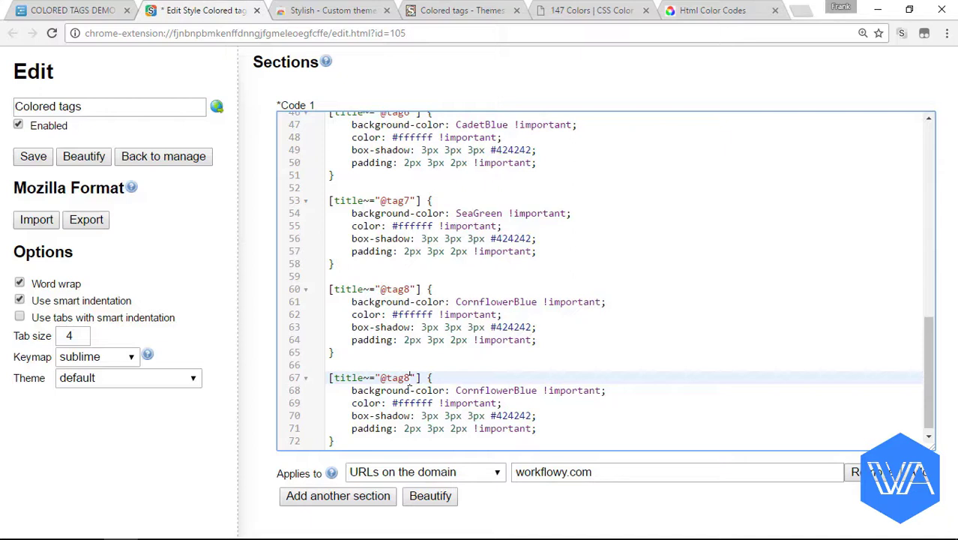
{"action": "key", "text": "BackSpace"}
{"action": "type", "text": "9"}
{"action": "left_click", "coordinate": [36, 159]}
{"action": "left_click", "coordinate": [71, 12]}
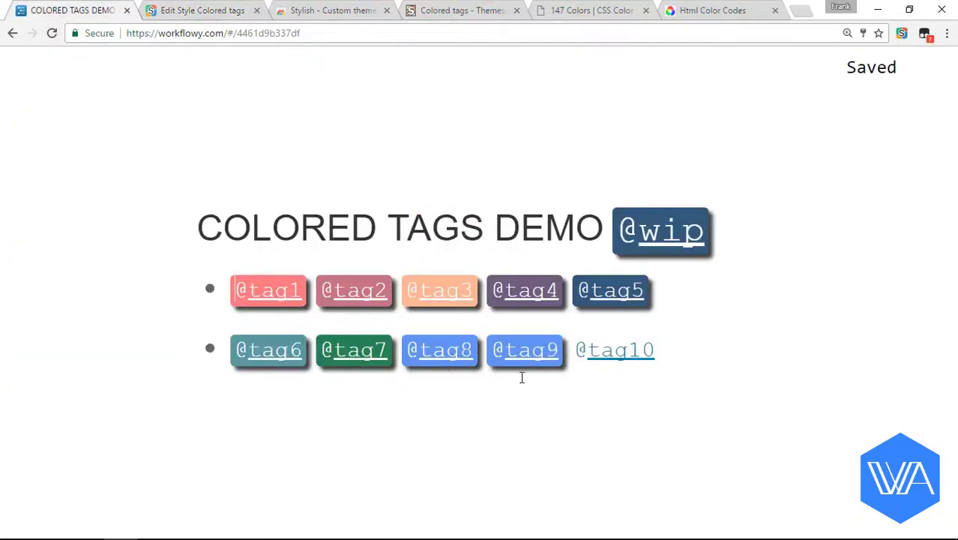
{"action": "left_click", "coordinate": [185, 19]}
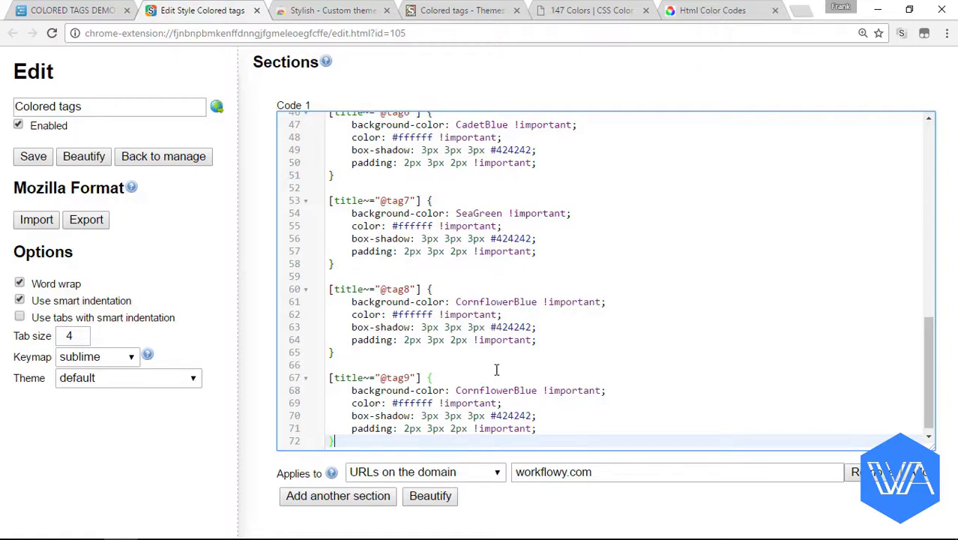
{"action": "double_click", "coordinate": [491, 390]}
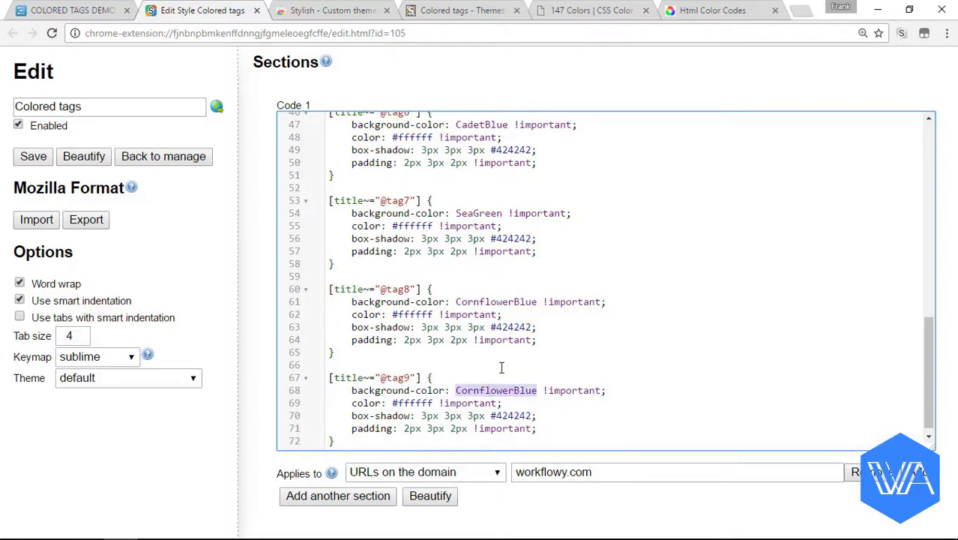
{"action": "left_click", "coordinate": [573, 15]}
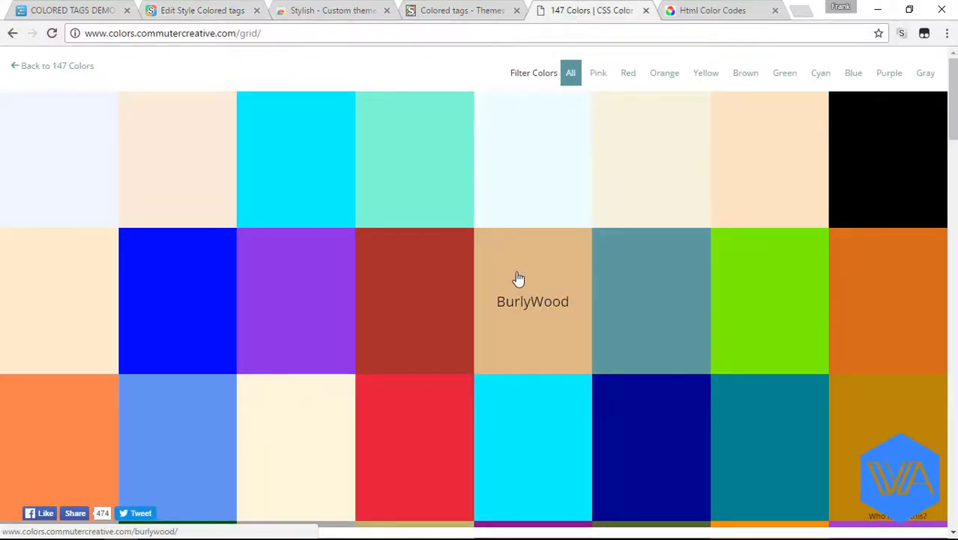
{"action": "scroll", "coordinate": [518, 278], "scroll_direction": "down", "scroll_amount": 3}
{"action": "scroll", "coordinate": [519, 279], "scroll_direction": "down", "scroll_amount": 2}
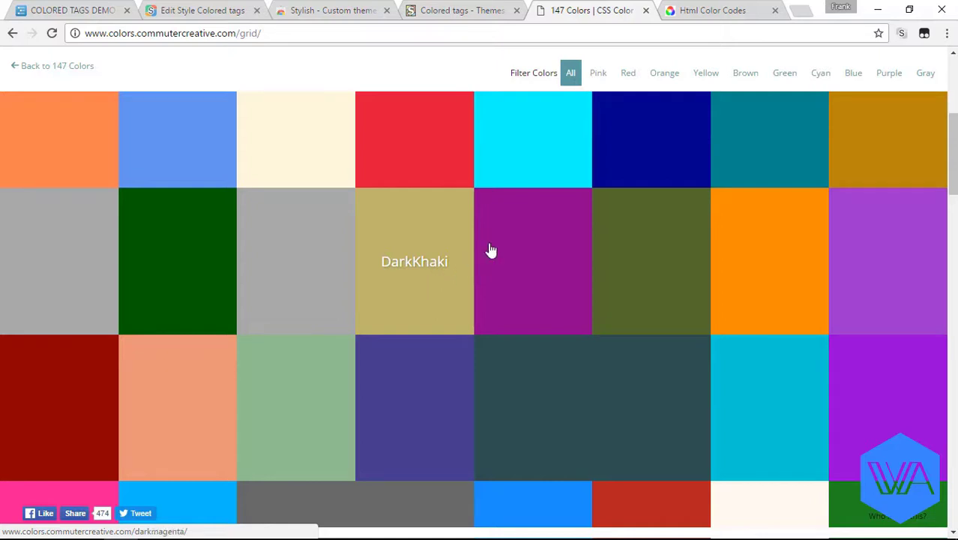
{"action": "left_click", "coordinate": [667, 77]}
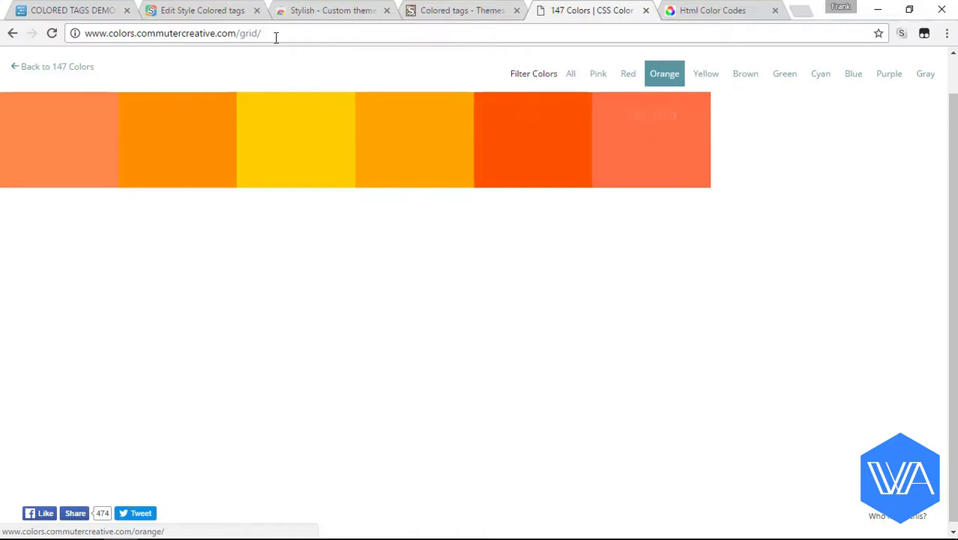
{"action": "left_click", "coordinate": [220, 17]}
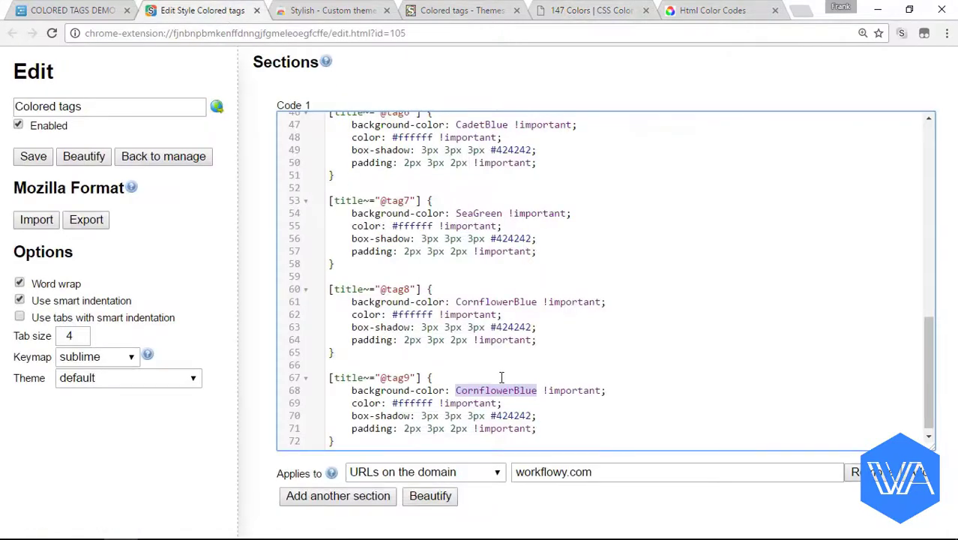
{"action": "type", "text": "Tam"}
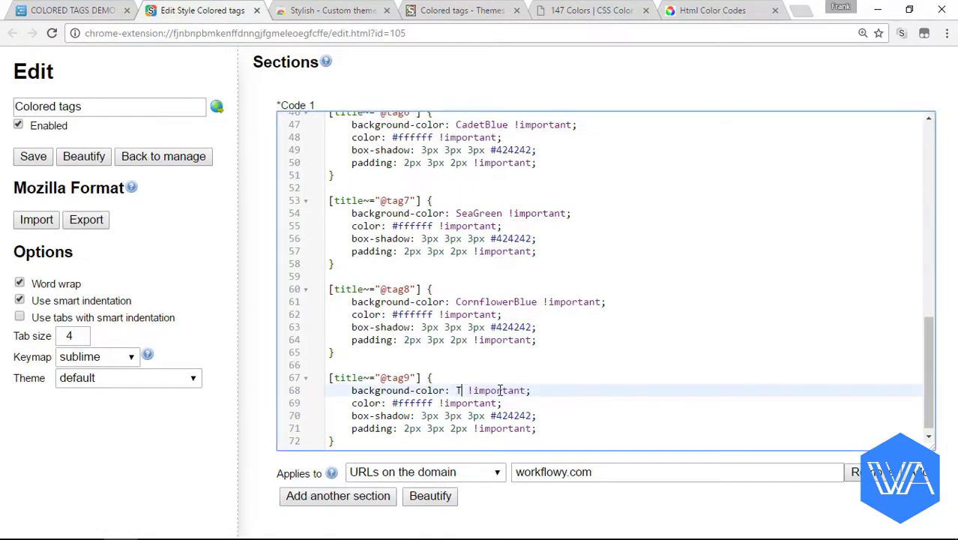
{"action": "key", "text": "BackSpace"}
{"action": "key", "text": "BackSpace"}
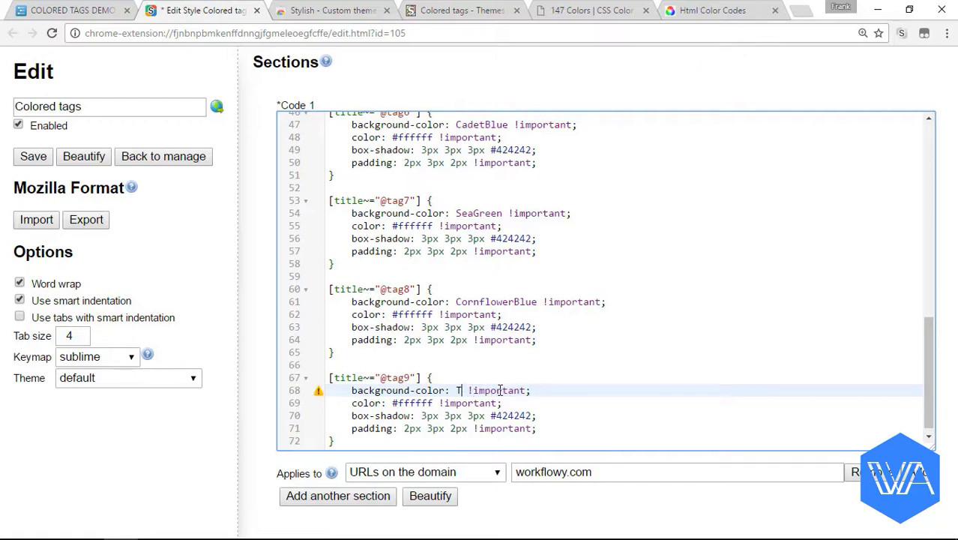
{"action": "type", "text": "omato"}
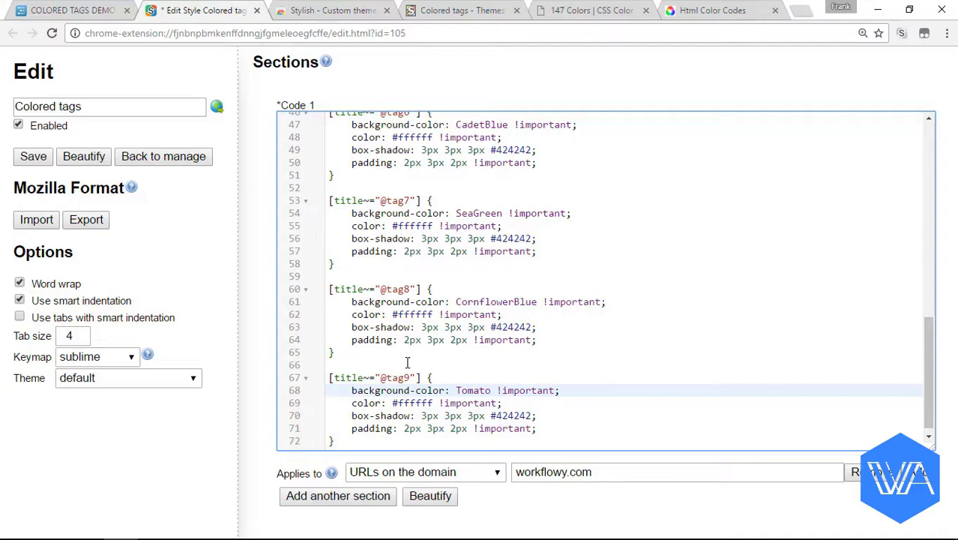
{"action": "left_click", "coordinate": [39, 163]}
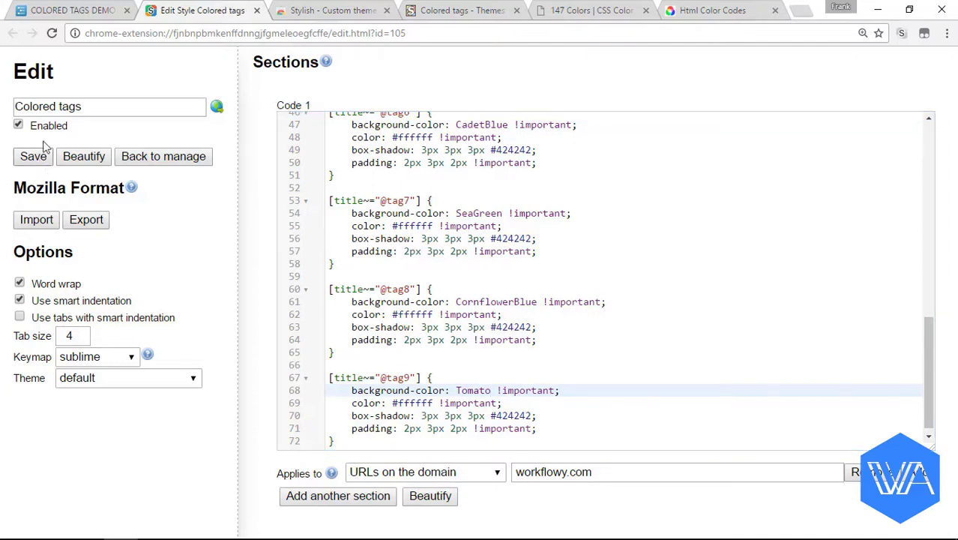
{"action": "left_click", "coordinate": [81, 12]}
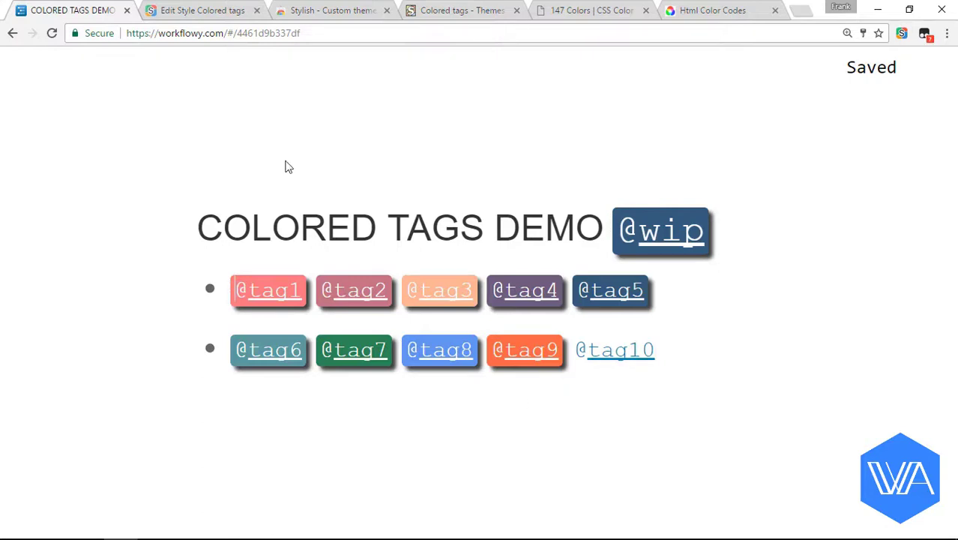
{"action": "left_click", "coordinate": [209, 12]}
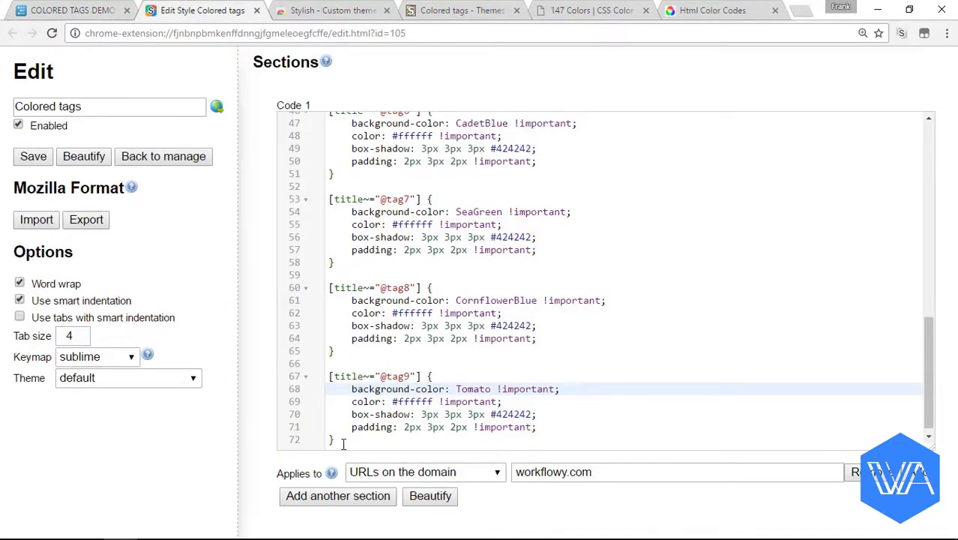
{"action": "left_click_drag", "start_coordinate": [334, 442], "coordinate": [328, 382]}
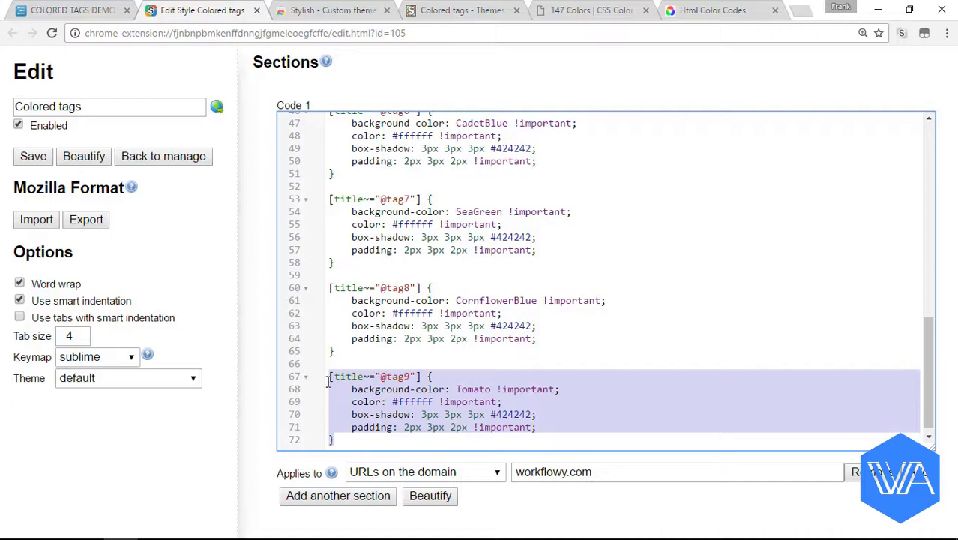
{"action": "left_click", "coordinate": [347, 440]}
{"action": "key", "text": "Return"}
{"action": "key", "text": "Return"}
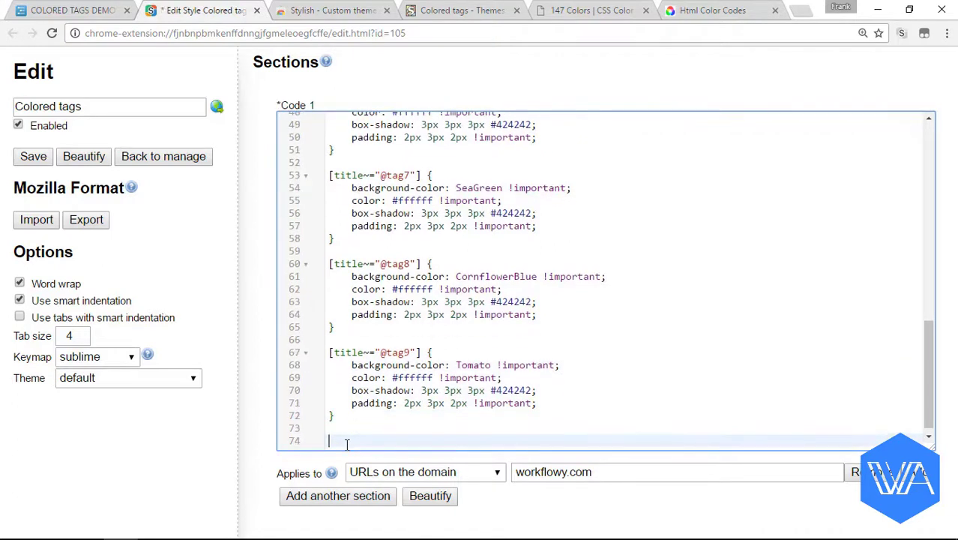
{"action": "type", "text": "[title~=\"@tag9\"] {     background-color: Tomato !important;     color: #ffffff !important;     box-shadow: 3px 3px 3px #424242;     padding: 2px 3px 2px !important; }"}
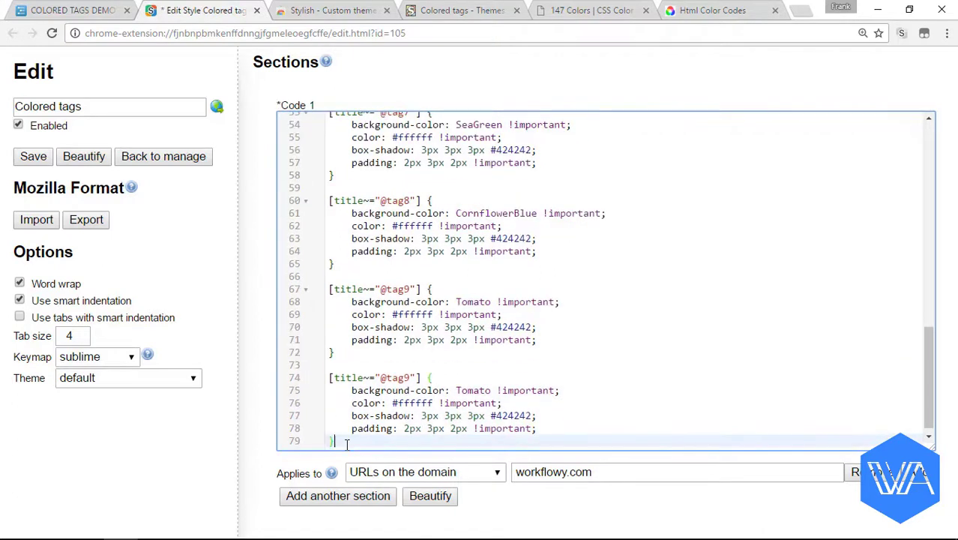
{"action": "left_click", "coordinate": [411, 377]}
{"action": "key", "text": "BackSpace"}
{"action": "type", "text": "10"}
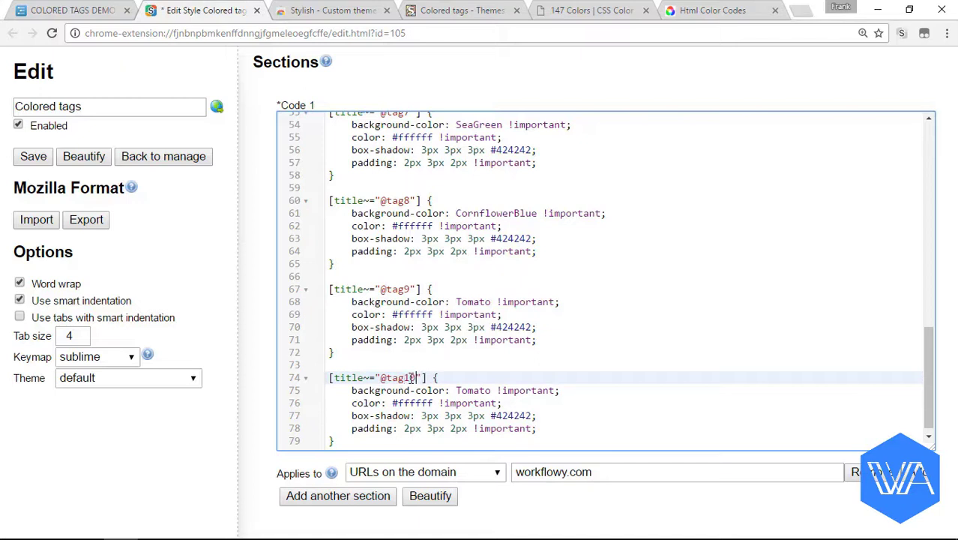
{"action": "double_click", "coordinate": [467, 390]}
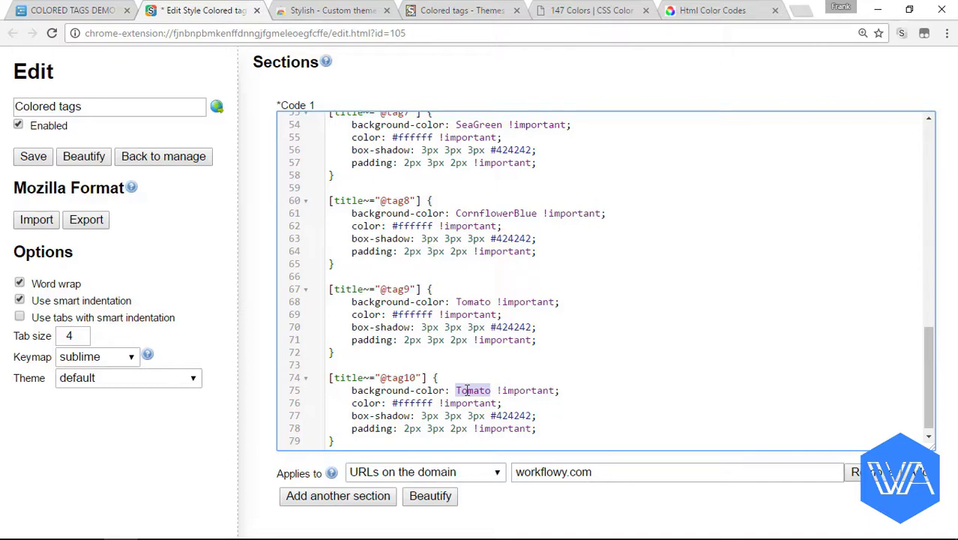
{"action": "left_click", "coordinate": [718, 15]}
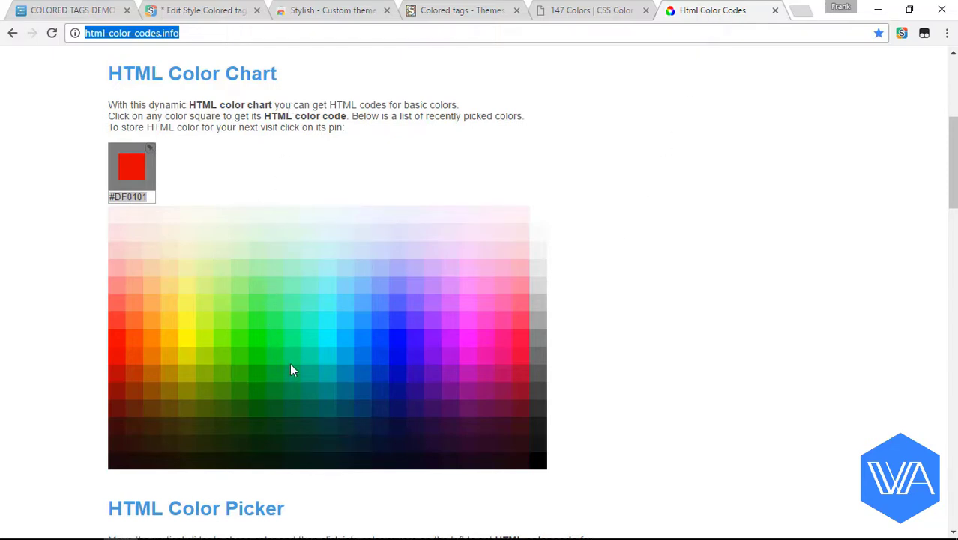
{"action": "left_click", "coordinate": [469, 342]}
{"action": "key", "text": "ctrl+c"}
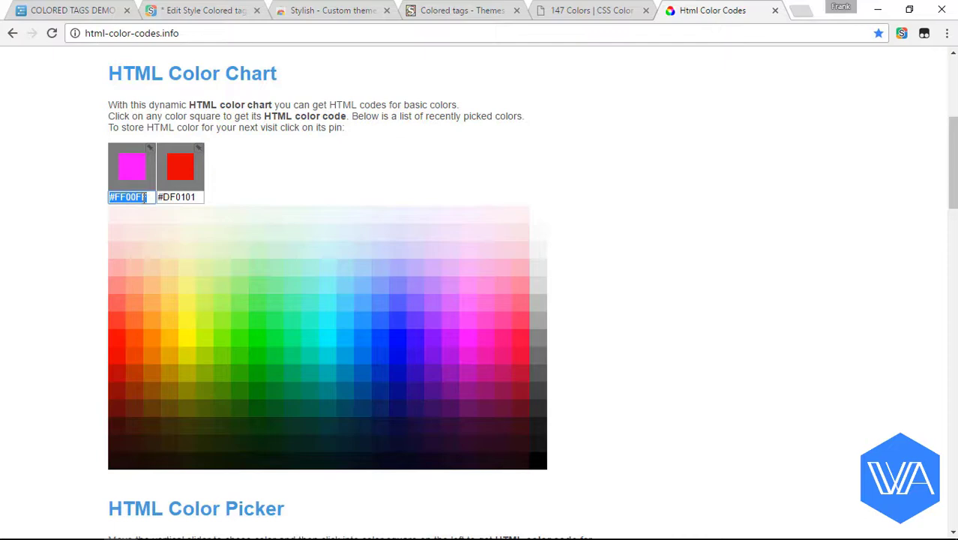
{"action": "left_click", "coordinate": [191, 16]}
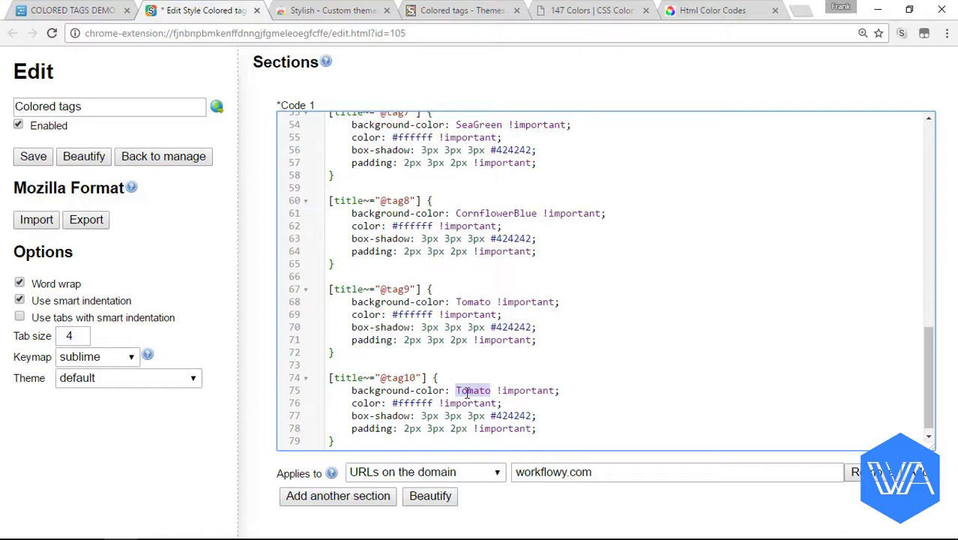
{"action": "key", "text": "ctrl+v"}
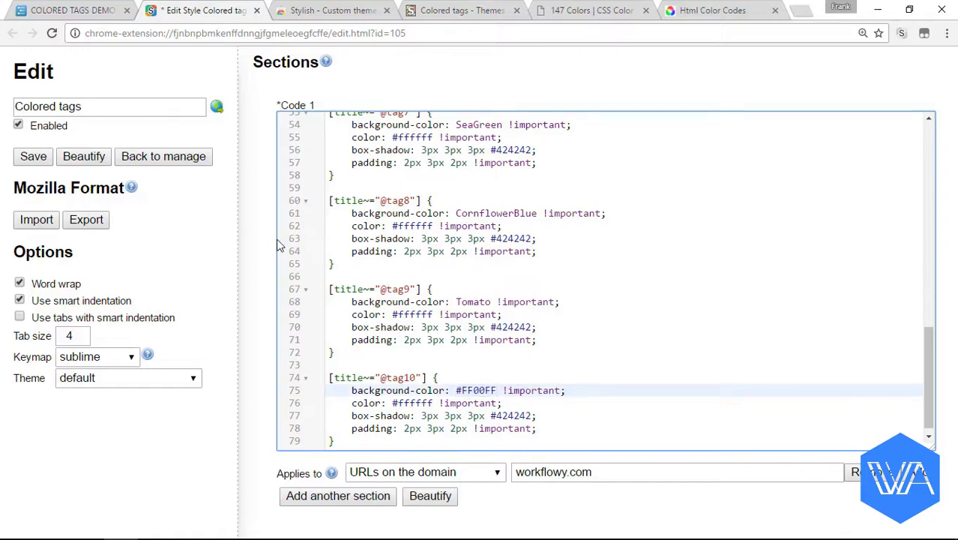
{"action": "left_click", "coordinate": [33, 160]}
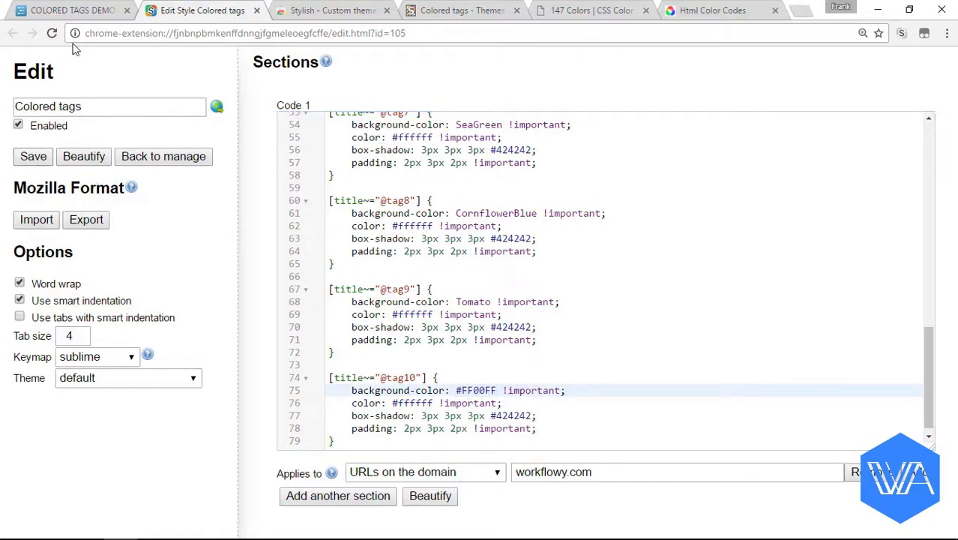
{"action": "left_click", "coordinate": [79, 10]}
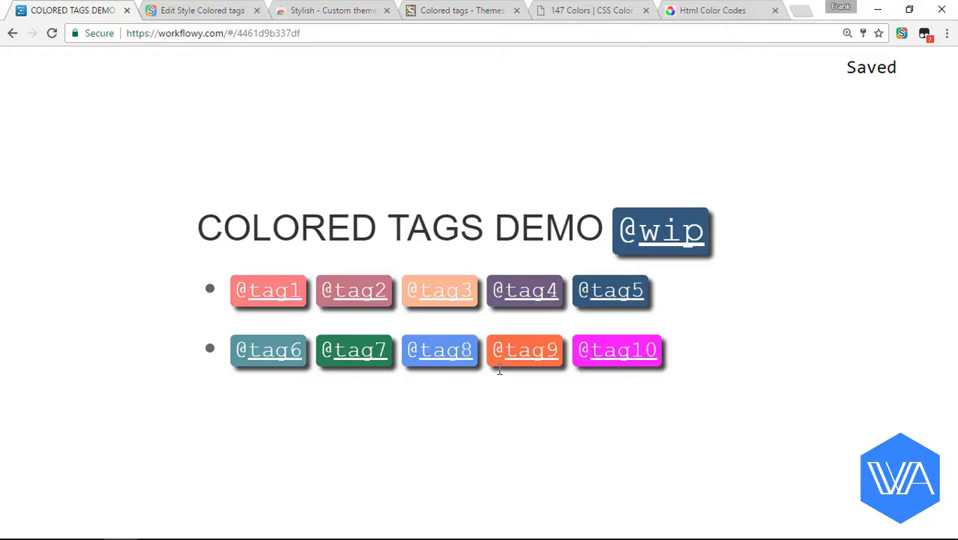
{"action": "left_click", "coordinate": [188, 16]}
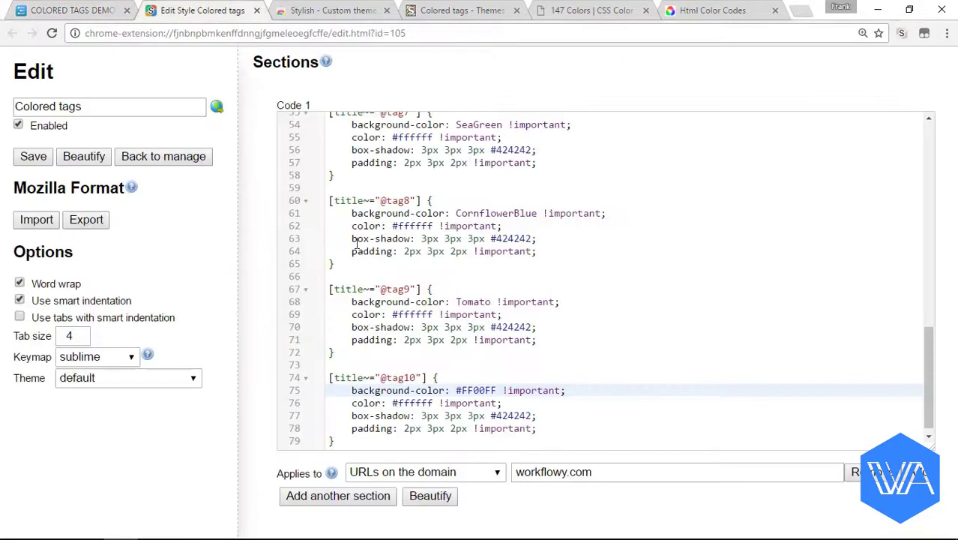
{"action": "double_click", "coordinate": [471, 300]}
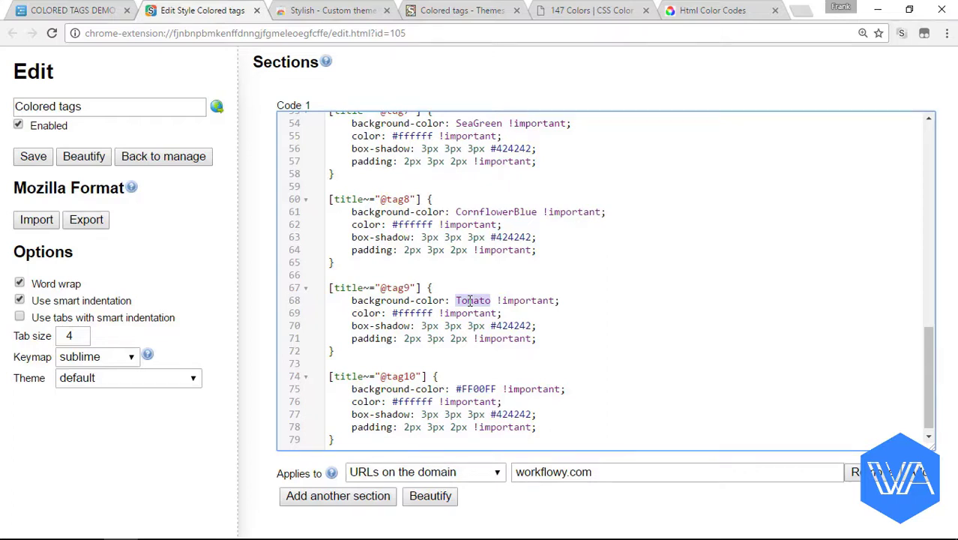
{"action": "double_click", "coordinate": [474, 388]}
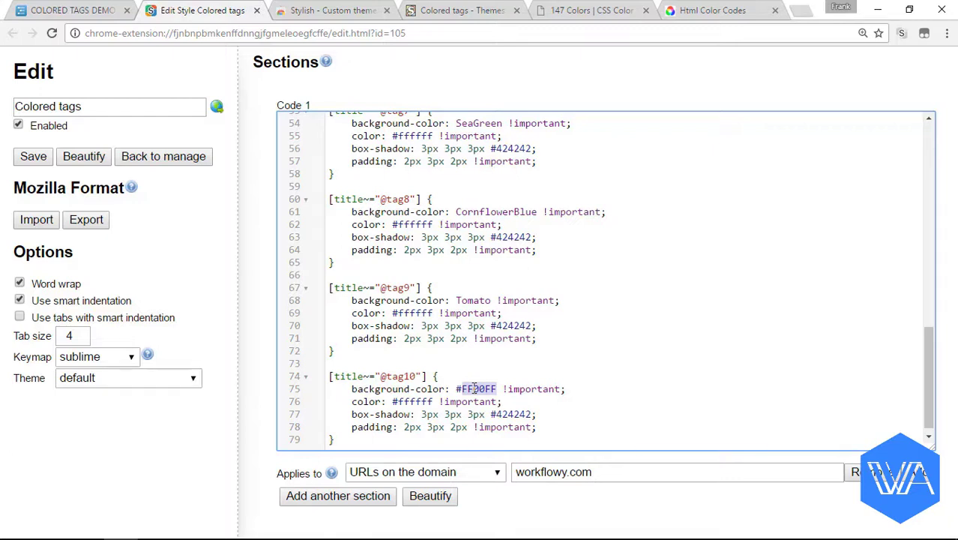
{"action": "left_click", "coordinate": [411, 375]}
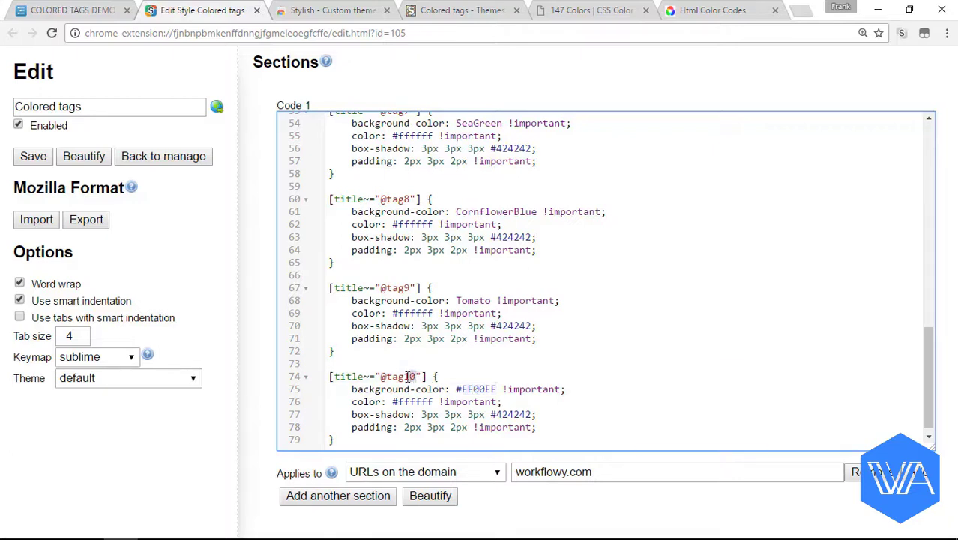
{"action": "left_click_drag", "start_coordinate": [414, 376], "coordinate": [381, 376]}
{"action": "left_click", "coordinate": [93, 14]}
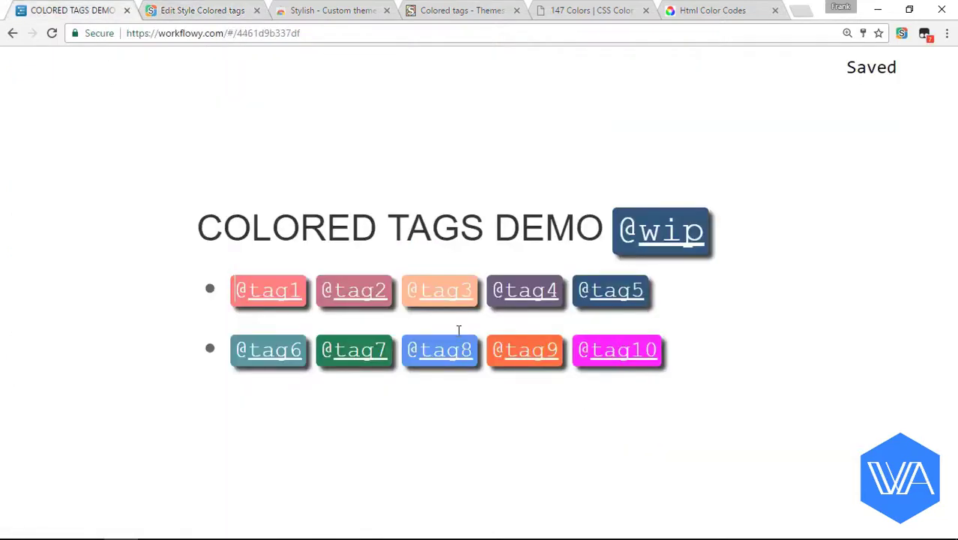